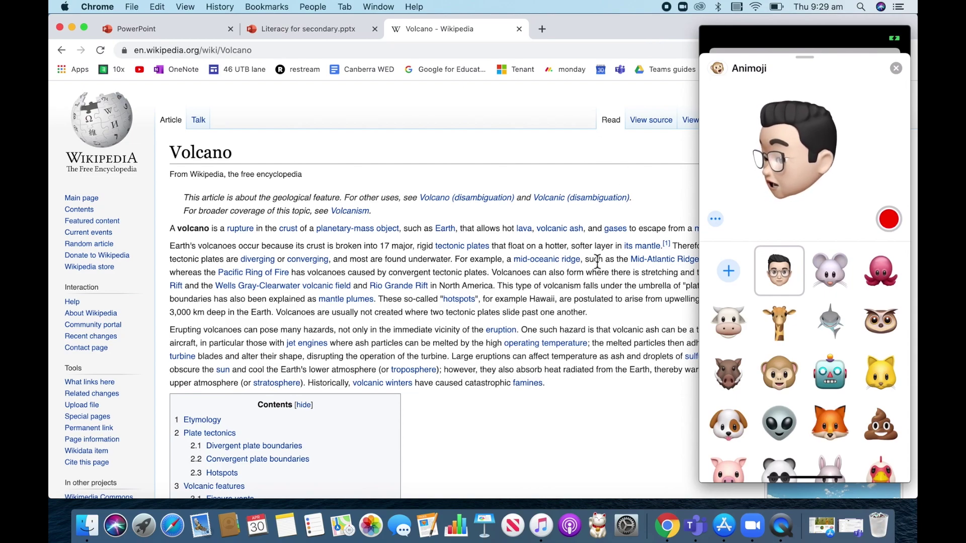
Step: Read the Volcano article down to Hotspots and the mantle plumes link, then switch to the Literacy for secondary tab
{"action": "scroll", "coordinate": [597, 261], "scroll_direction": "down", "scroll_amount": 15}
{"action": "scroll", "coordinate": [595, 271], "scroll_direction": "down", "scroll_amount": 6}
{"action": "left_click_drag", "start_coordinate": [428, 197], "coordinate": [379, 197]}
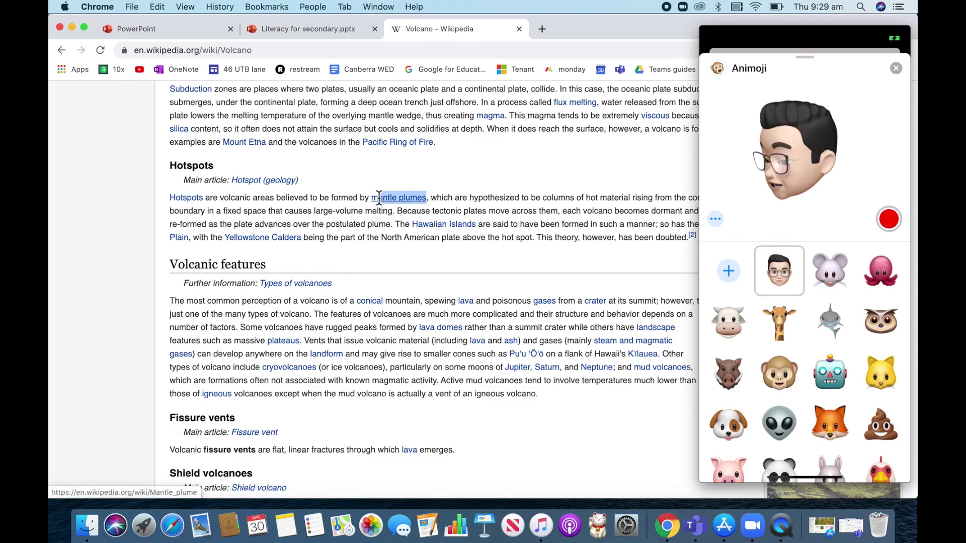
{"action": "mouse_move", "coordinate": [399, 205]}
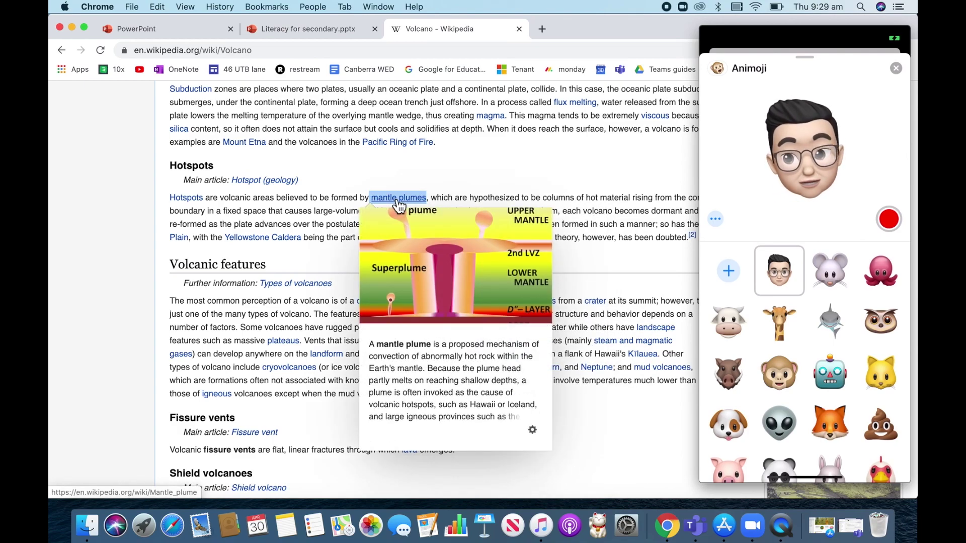
{"action": "left_click", "coordinate": [305, 33]}
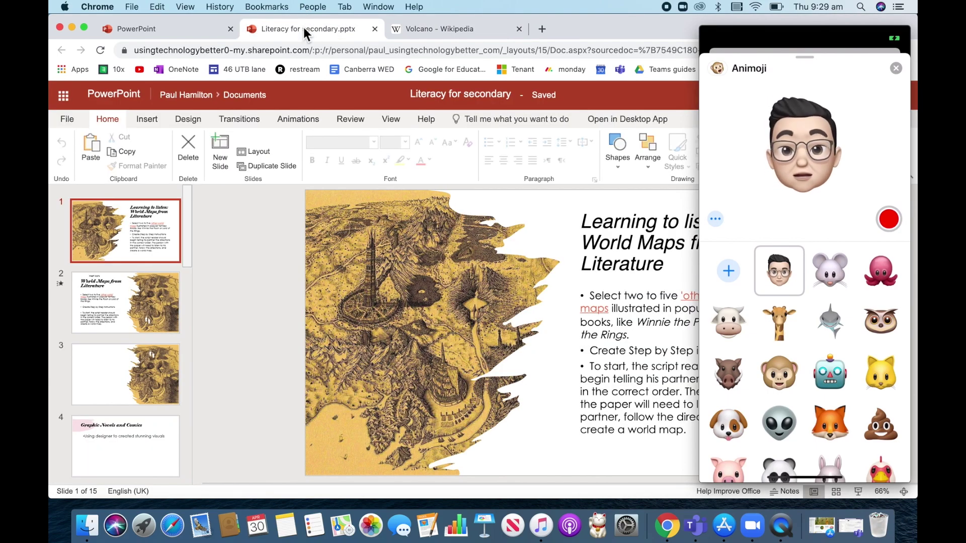
Step: Drag the Chrome window further left by its tab strip
{"action": "left_click_drag", "start_coordinate": [595, 33], "coordinate": [445, 32]}
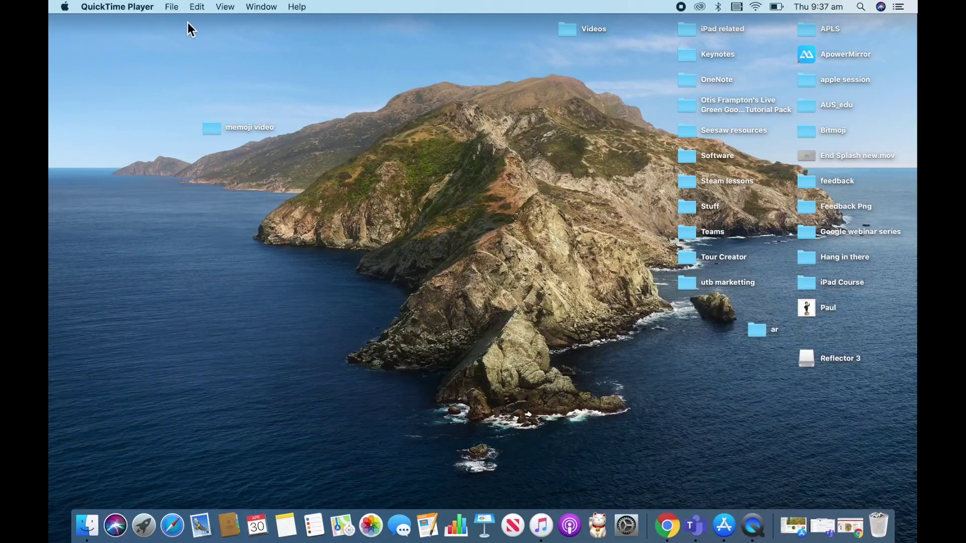
Step: Choose File > New Movie Recording to mirror the iPhone's Animoji screen
{"action": "left_click", "coordinate": [172, 7]}
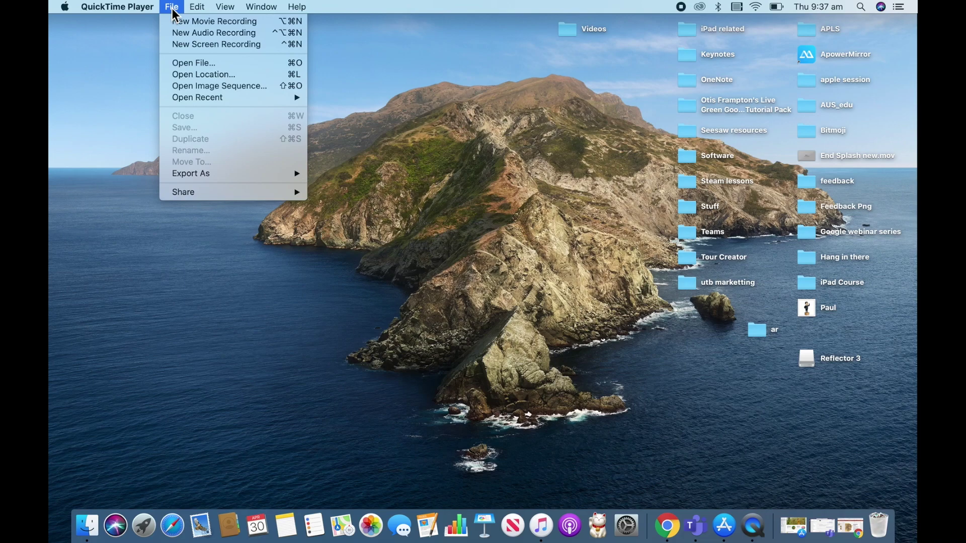
{"action": "left_click", "coordinate": [179, 22]}
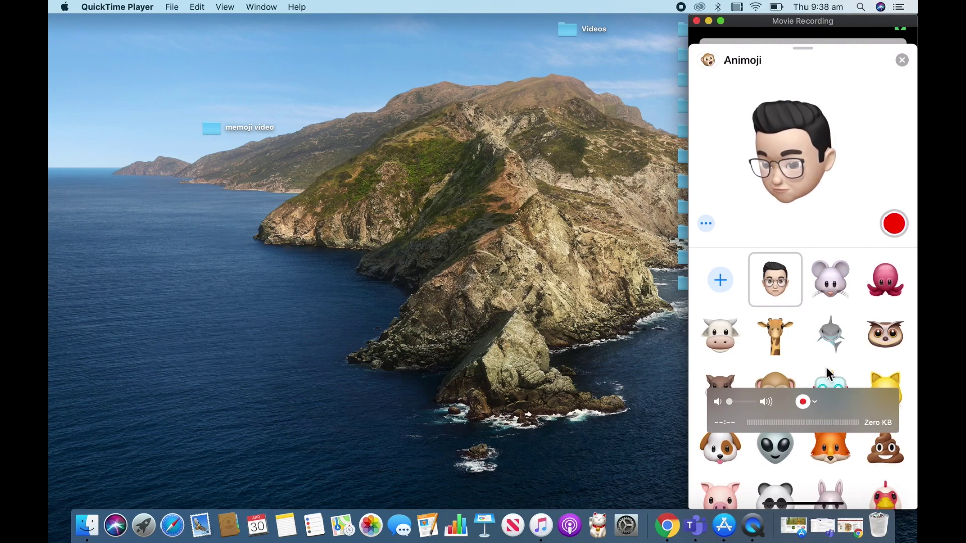
Step: Set the iPhone as camera source and centre the Movie Recording window, reopening the source list
{"action": "left_click", "coordinate": [815, 402]}
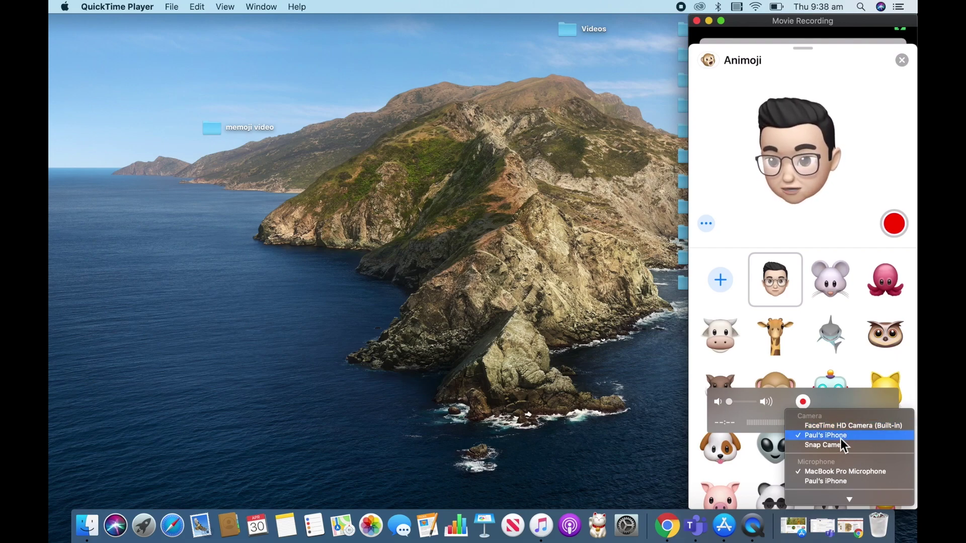
{"action": "left_click", "coordinate": [841, 438]}
{"action": "mouse_move", "coordinate": [813, 23]}
{"action": "left_mouse_down"}
{"action": "mouse_move", "coordinate": [701, 26]}
{"action": "mouse_move", "coordinate": [451, 7]}
{"action": "left_mouse_up"}
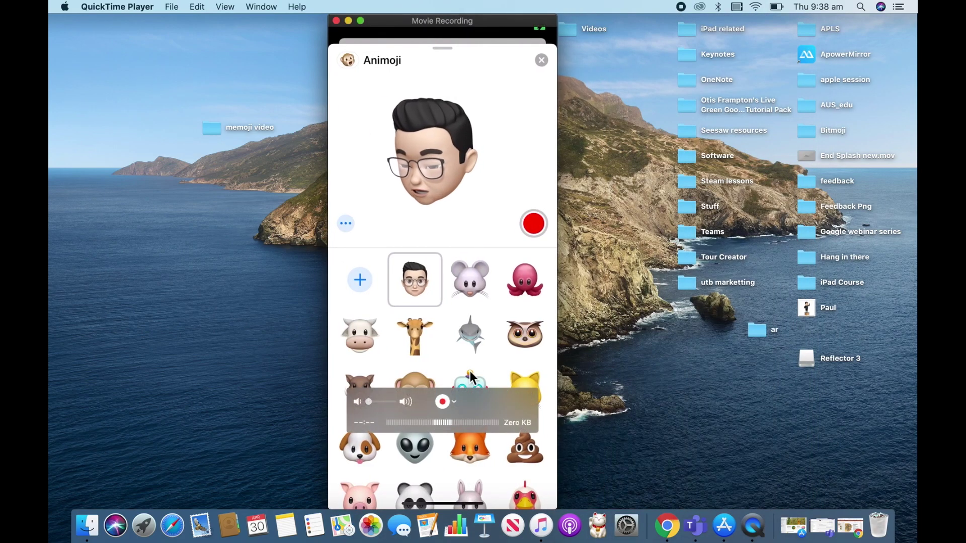
{"action": "left_click", "coordinate": [455, 402]}
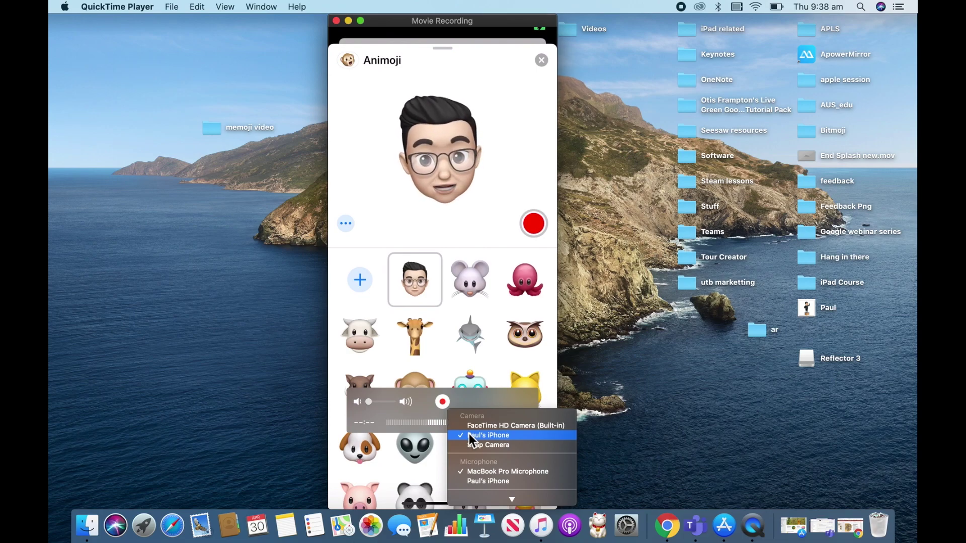
Step: Move the Movie Recording window to the right screen edge, briefly checking the File menu and source options
{"action": "left_click", "coordinate": [227, 270]}
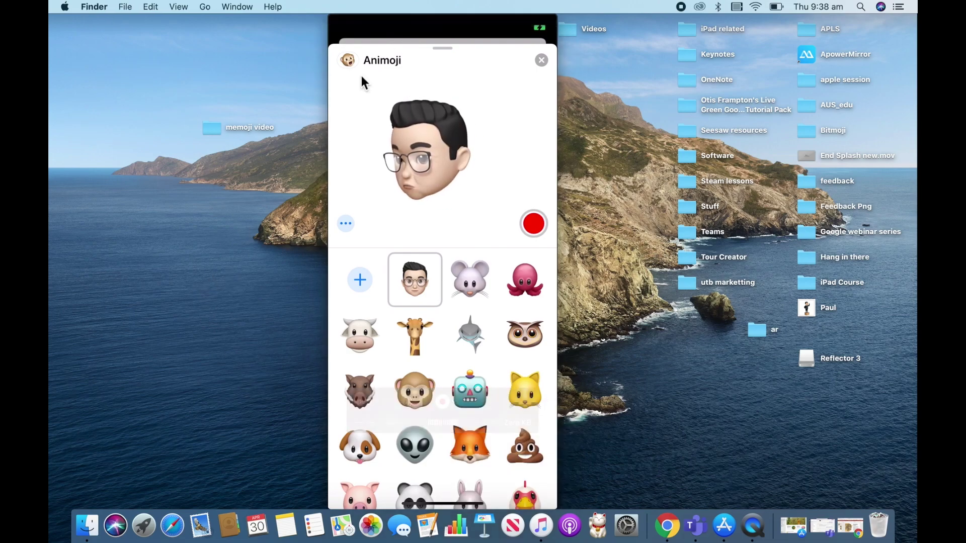
{"action": "mouse_move", "coordinate": [399, 25]}
{"action": "left_mouse_down"}
{"action": "mouse_move", "coordinate": [759, 15]}
{"action": "mouse_move", "coordinate": [750, 15]}
{"action": "left_mouse_up"}
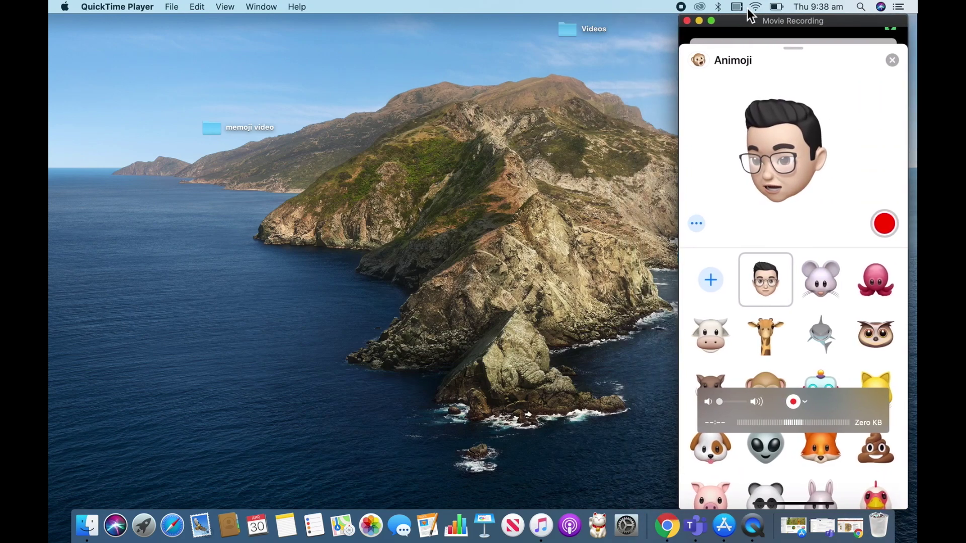
{"action": "left_click", "coordinate": [170, 7]}
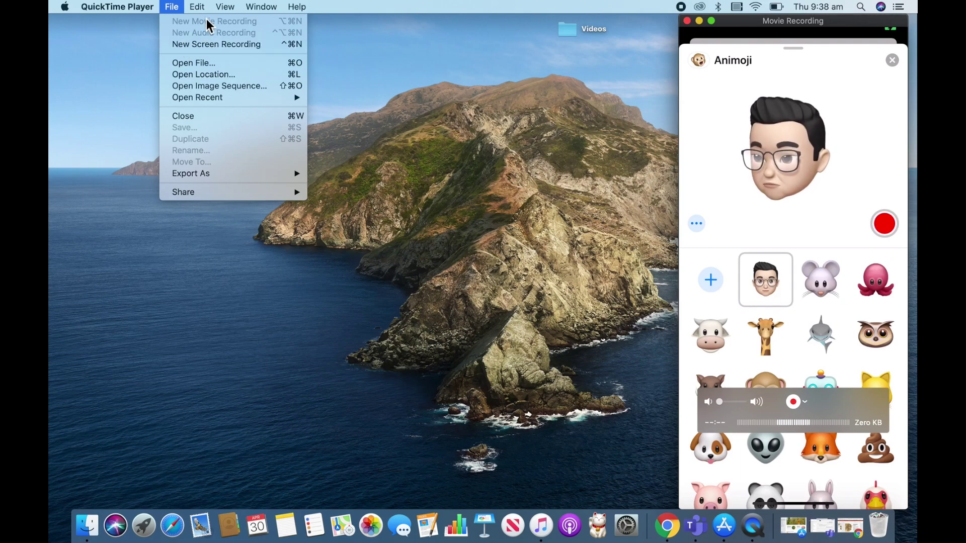
{"action": "left_click", "coordinate": [808, 405]}
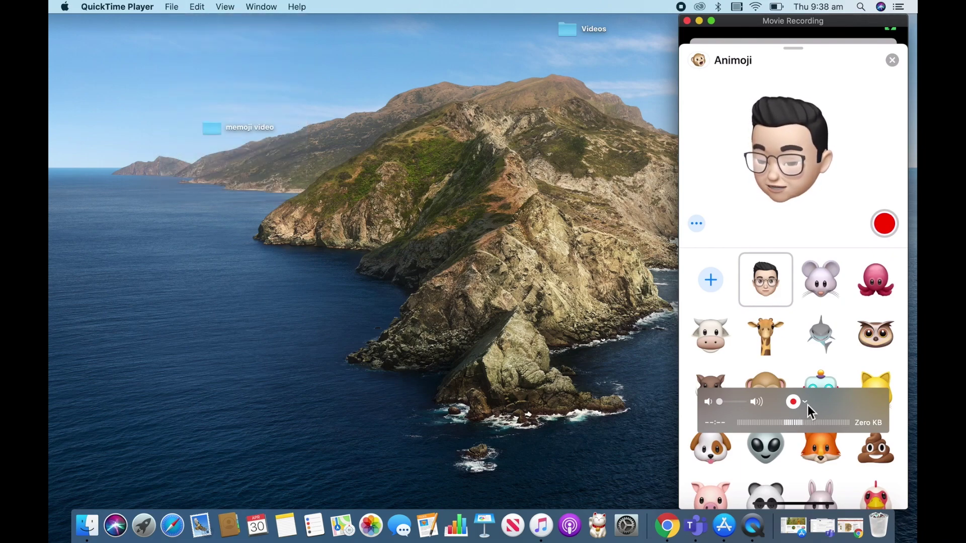
{"action": "left_click", "coordinate": [808, 406]}
{"action": "left_click", "coordinate": [496, 237]}
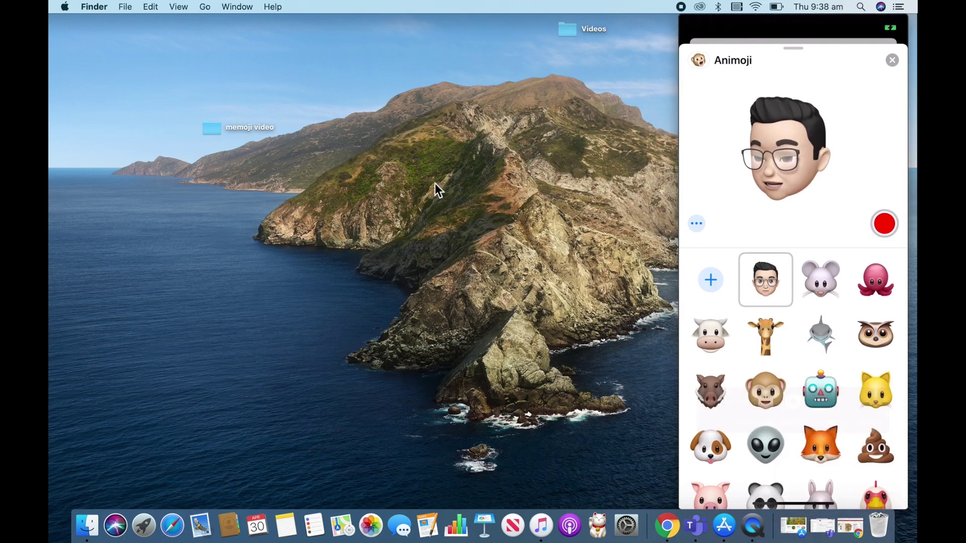
{"action": "left_click", "coordinate": [126, 7]}
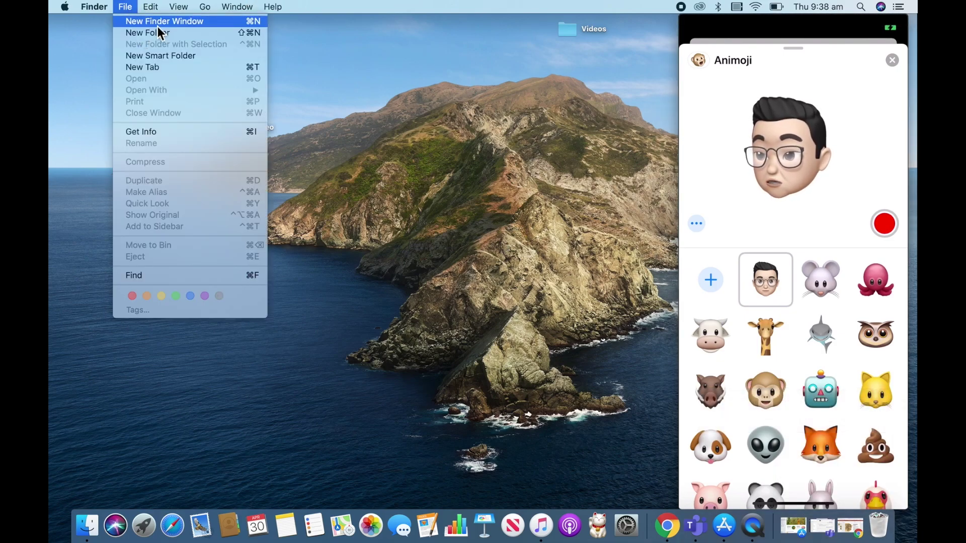
{"action": "mouse_move", "coordinate": [826, 180]}
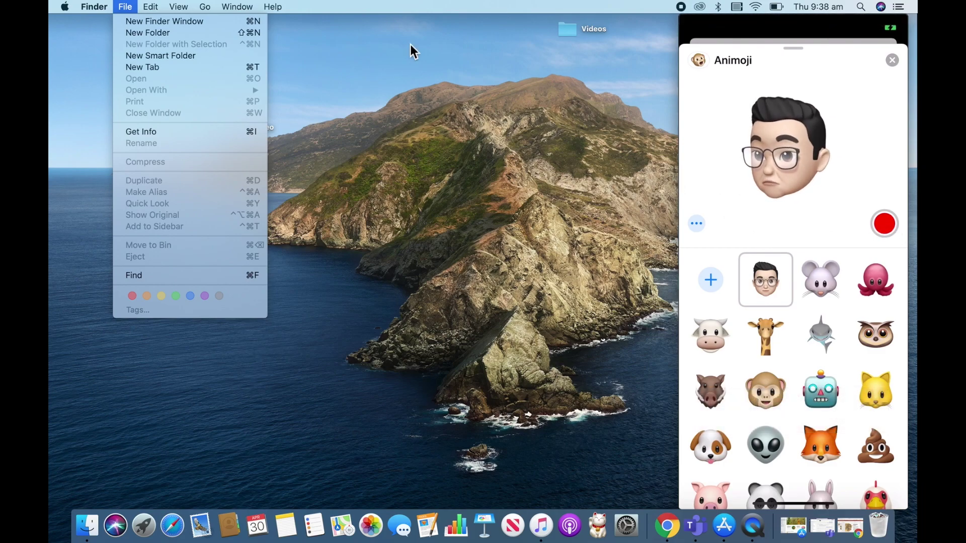
{"action": "mouse_move", "coordinate": [275, 6]}
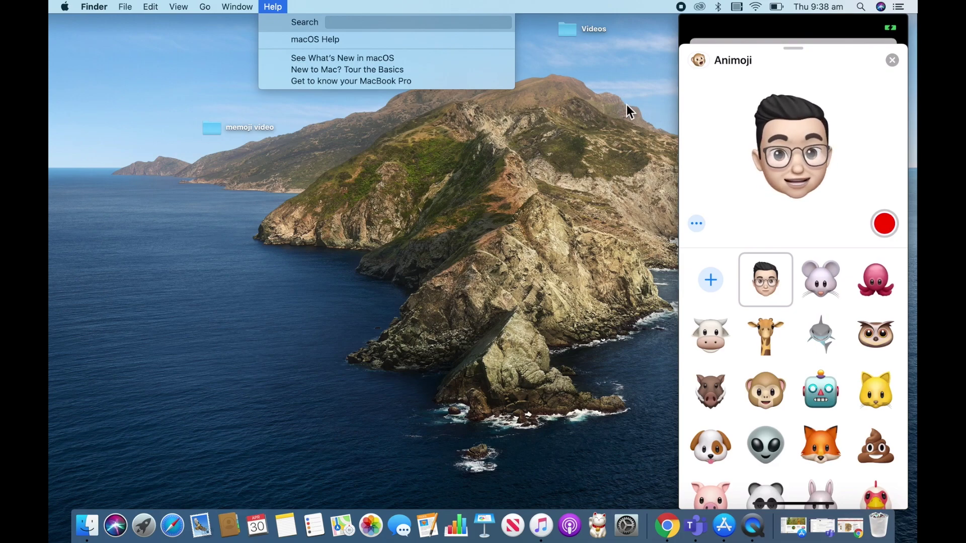
{"action": "left_click", "coordinate": [402, 189]}
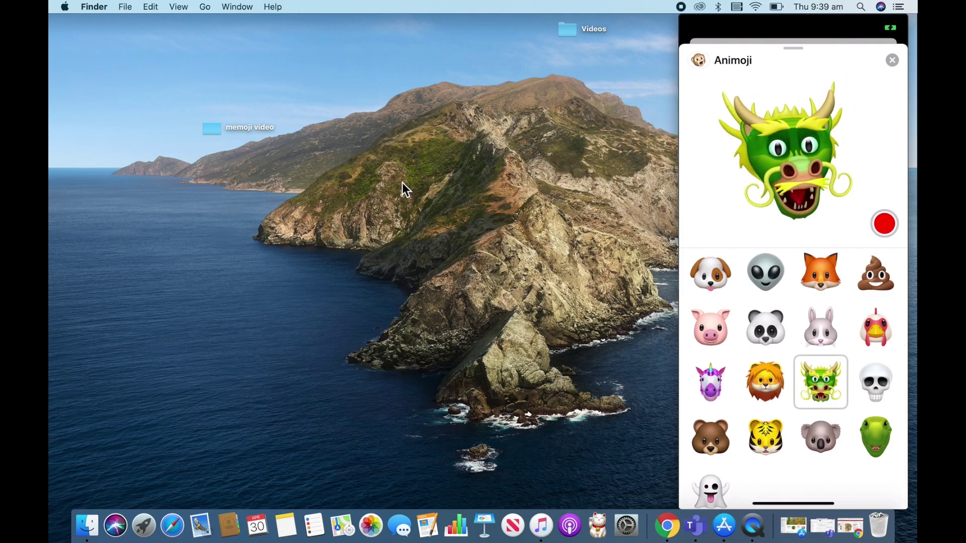
Step: Drag the dragon Animoji recording window left to uncover the desktop folders
{"action": "mouse_move", "coordinate": [796, 29]}
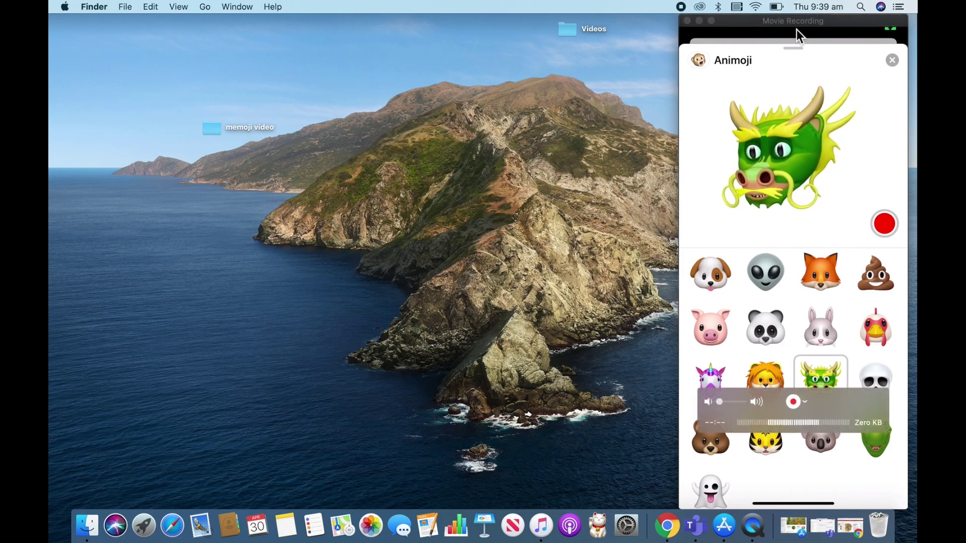
{"action": "left_click_drag", "start_coordinate": [796, 29], "coordinate": [334, 15]}
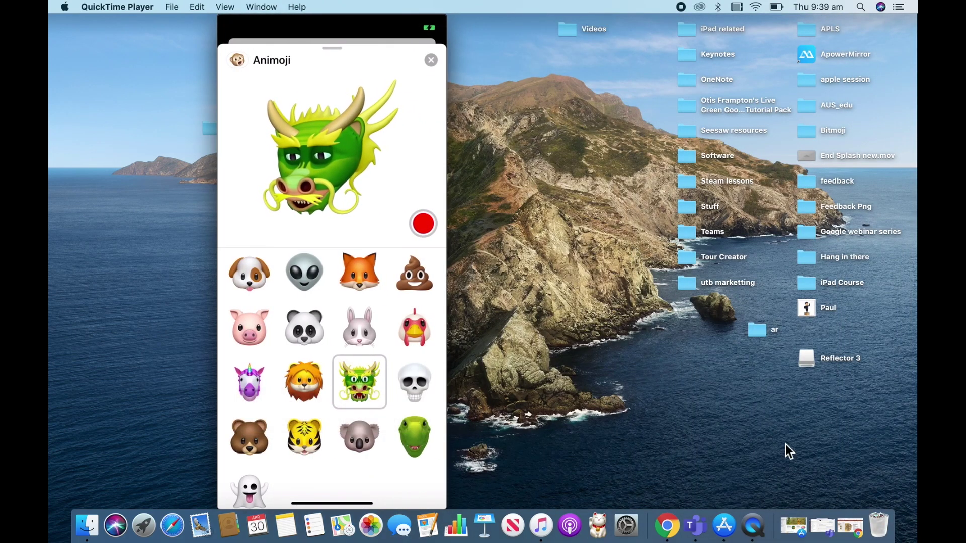